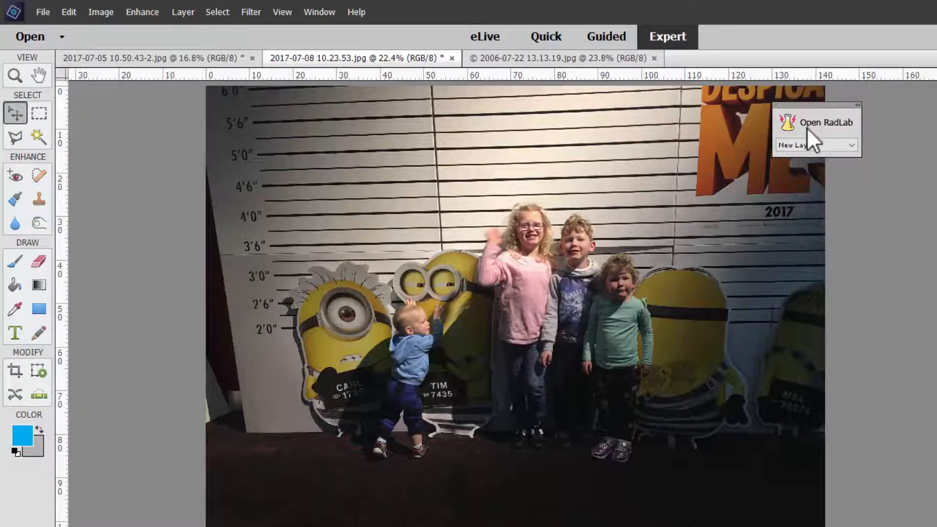
Step: Open RadLab on the Despicable Me photo and browse its style presets
left_click(809, 123)
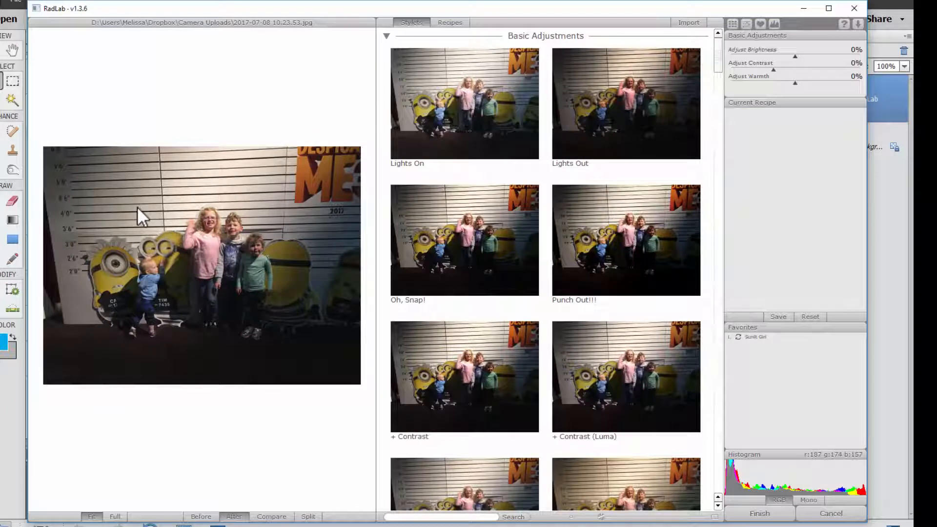
left_click(448, 101)
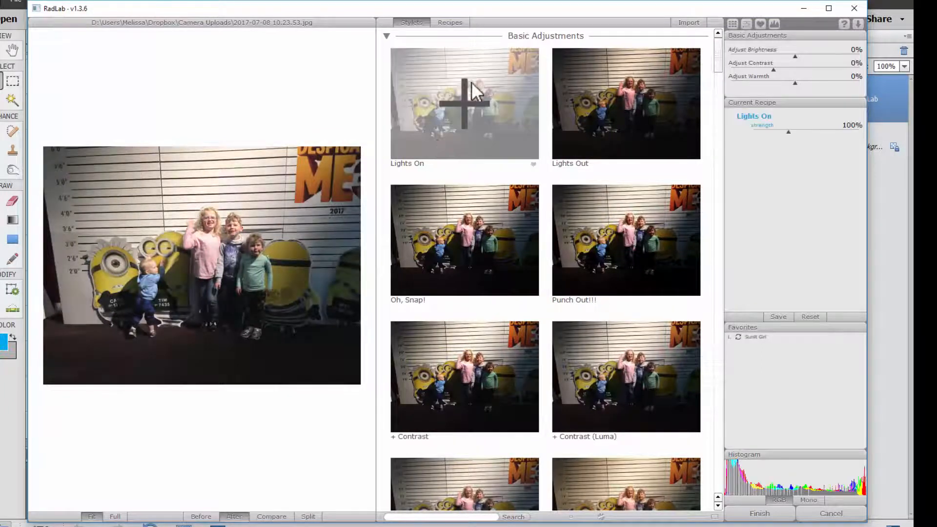
scroll(421, 455, "down", 4)
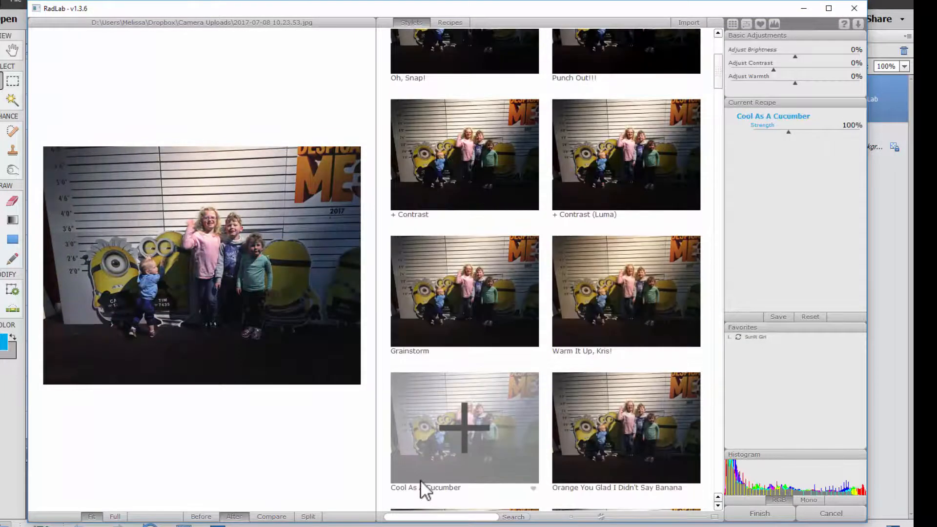
scroll(420, 479, "up", 4)
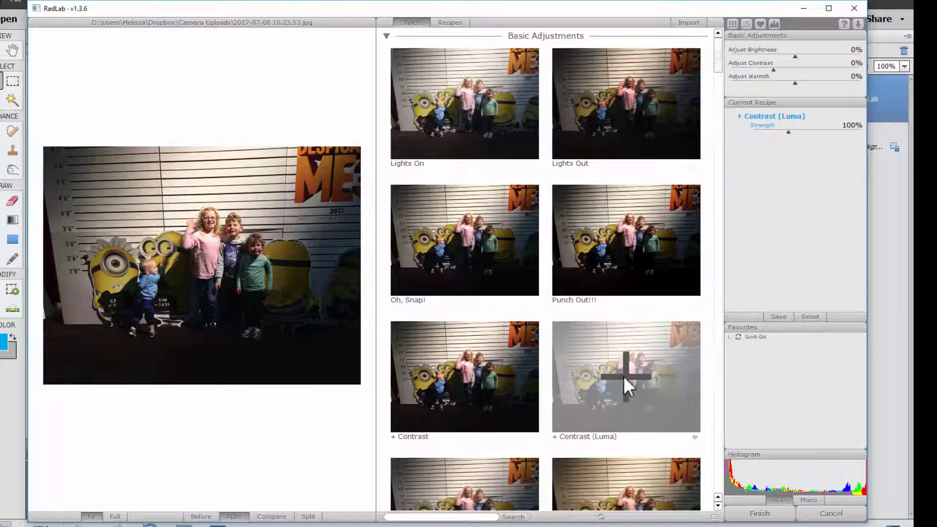
scroll(491, 499, "down", 3)
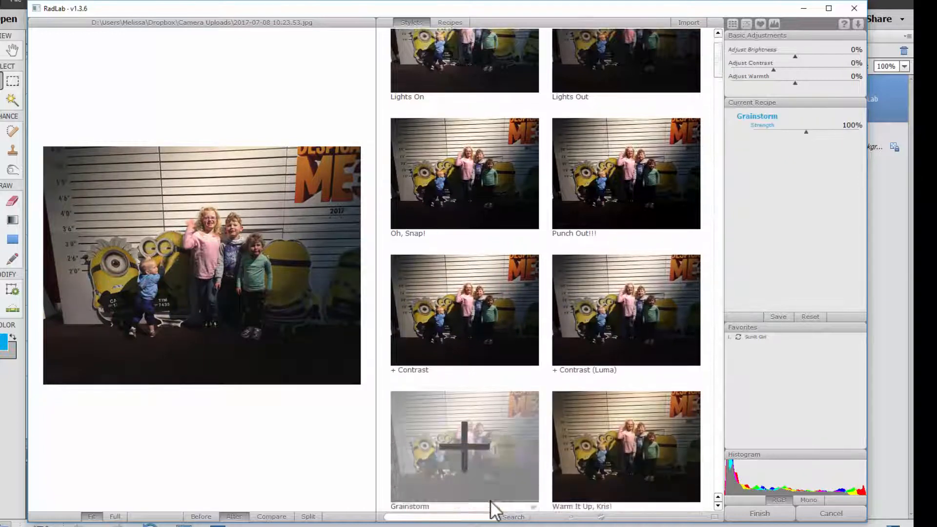
scroll(612, 468, "down", 2)
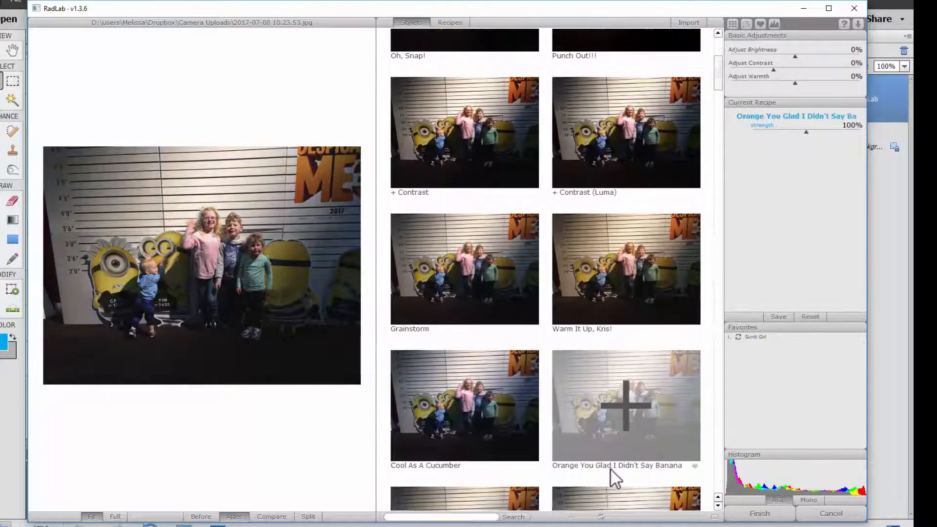
scroll(458, 507, "down", 3)
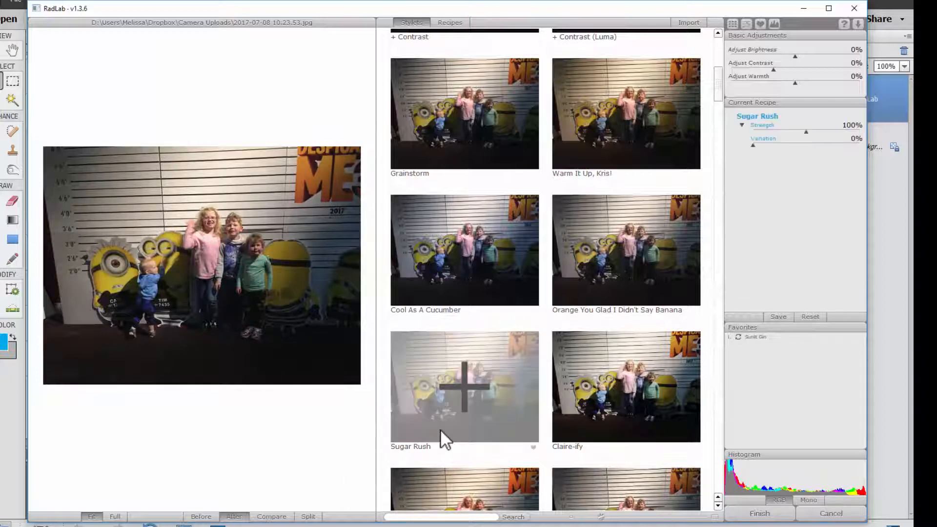
Step: Stack the Sugar Rush, Claire-ify and Lights On styles in the current recipe
left_click(440, 429)
scroll(573, 410, "down", 2)
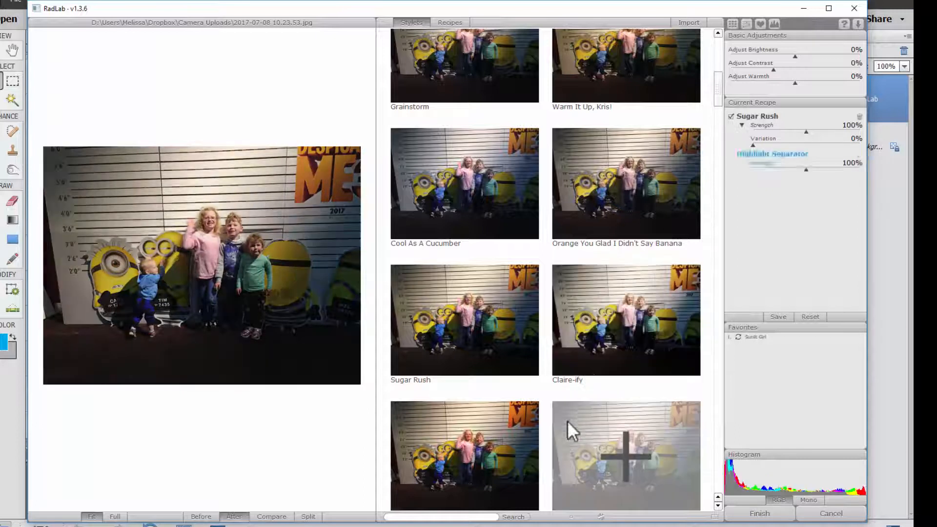
left_click(598, 320)
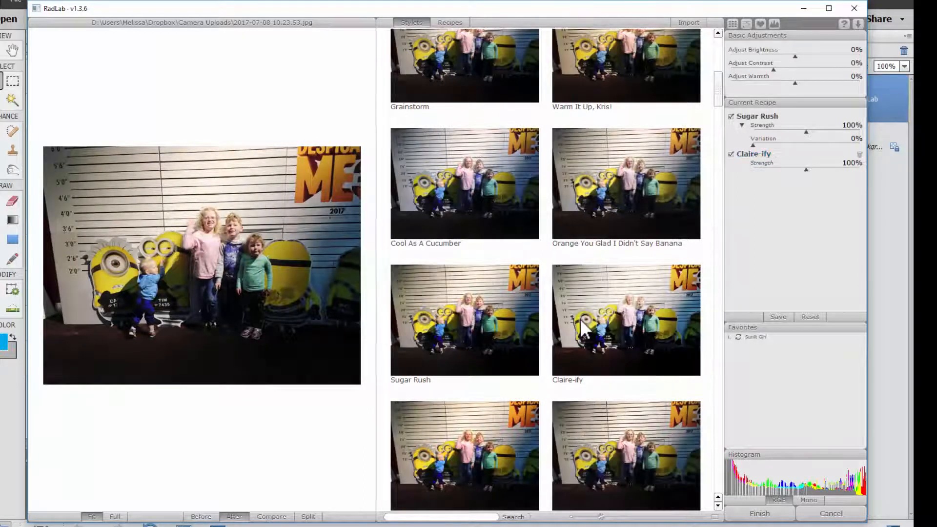
scroll(497, 224, "up", 12)
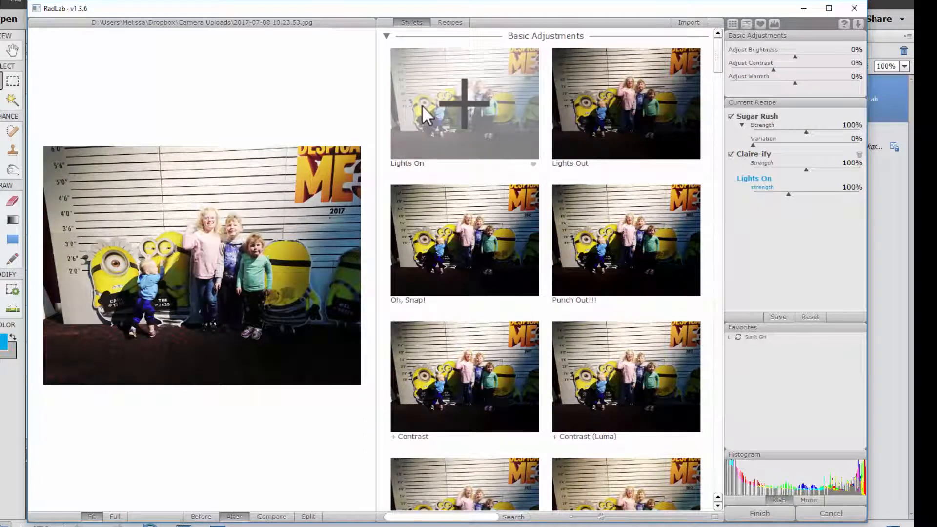
left_click(422, 105)
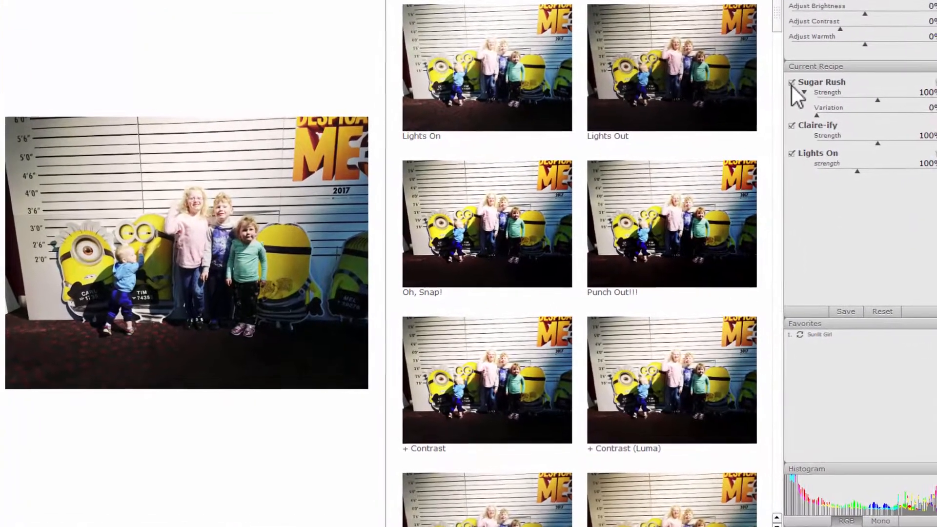
Step: Compare the recipe with Sugar Rush toggled, raise the Lights On strength to 226%, and finish RadLab
left_click(791, 83)
left_click(791, 83)
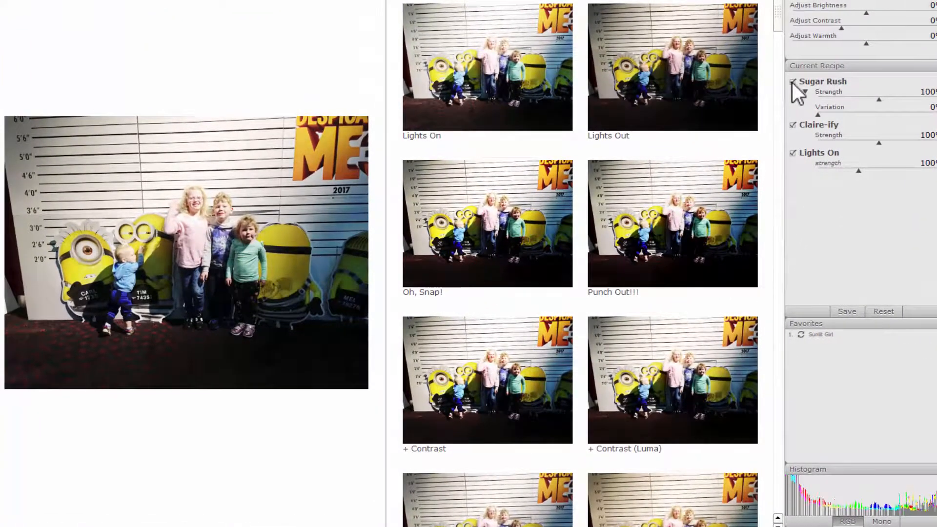
mouse_move(818, 115)
left_mouse_down()
mouse_move(895, 114)
mouse_move(815, 120)
left_mouse_up()
left_click_drag(881, 143, 897, 166)
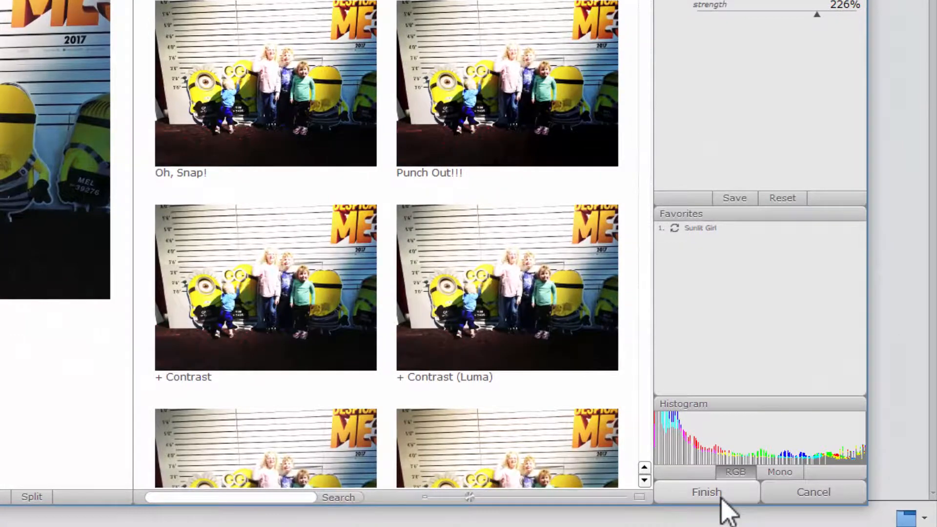
left_click(708, 492)
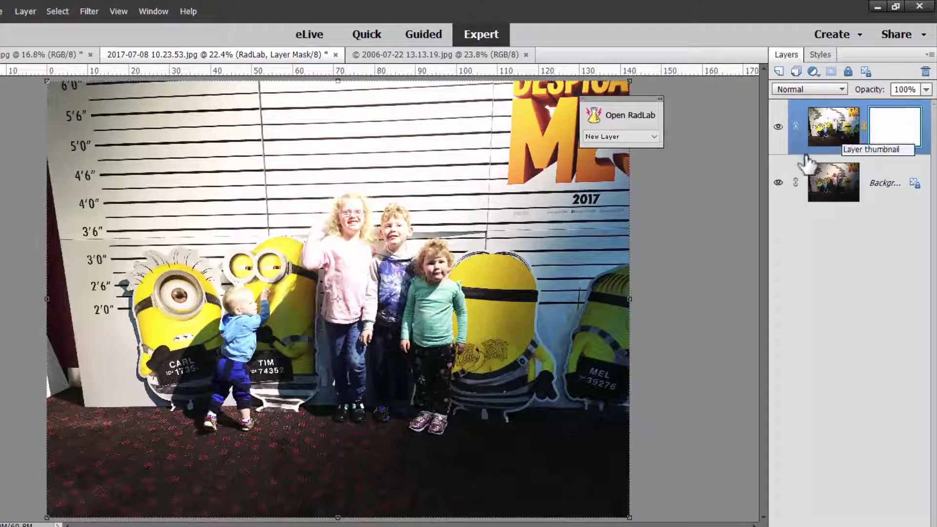
Step: Lower the RadLab layer's opacity to 75% and toggle its visibility to compare
left_click_drag(867, 90, 871, 90)
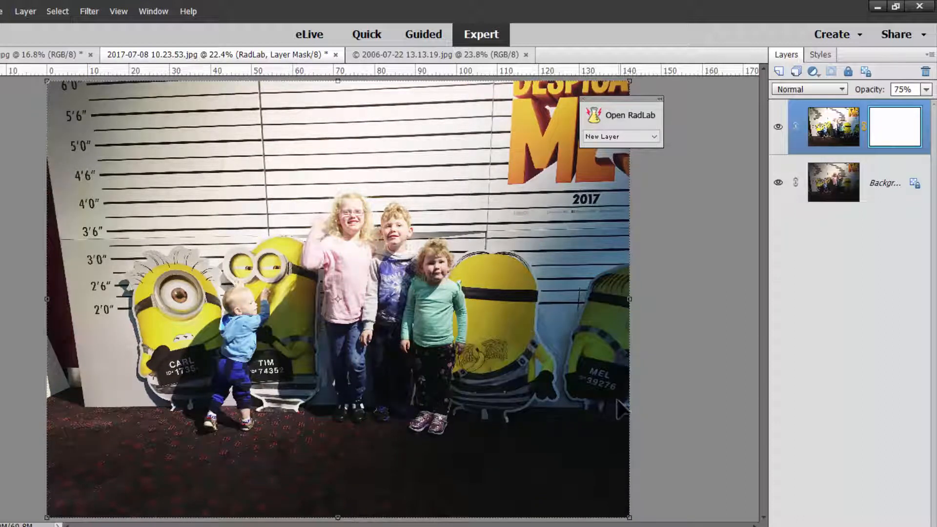
left_click(777, 127)
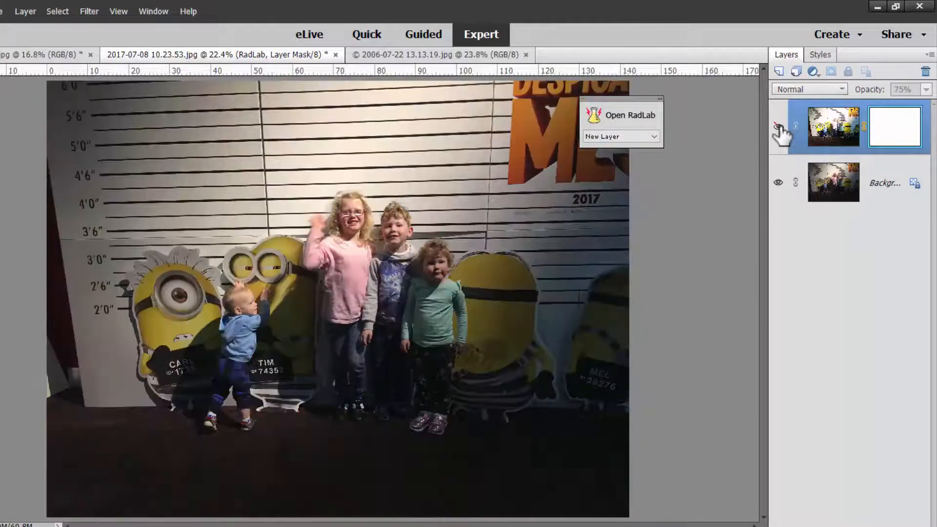
left_click(777, 126)
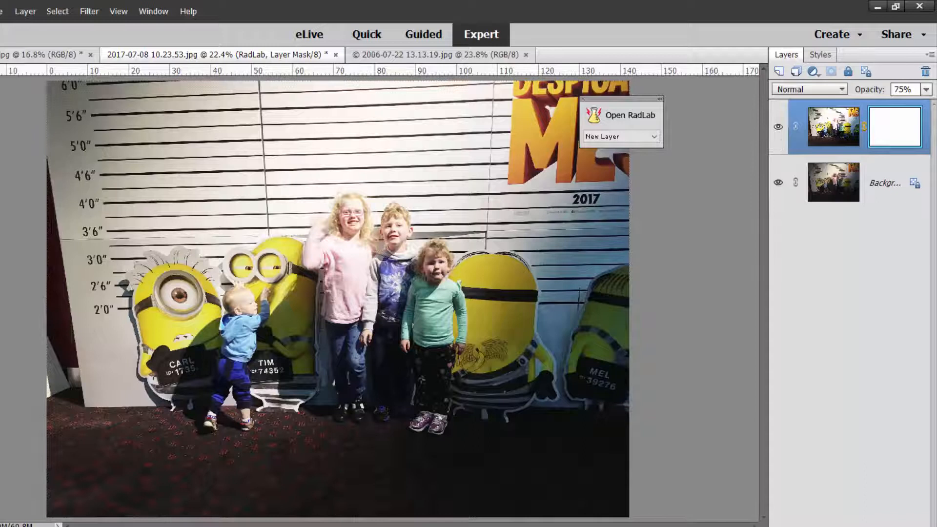
Step: Switch to the playroom photo and open RadLab on it
left_click(39, 54)
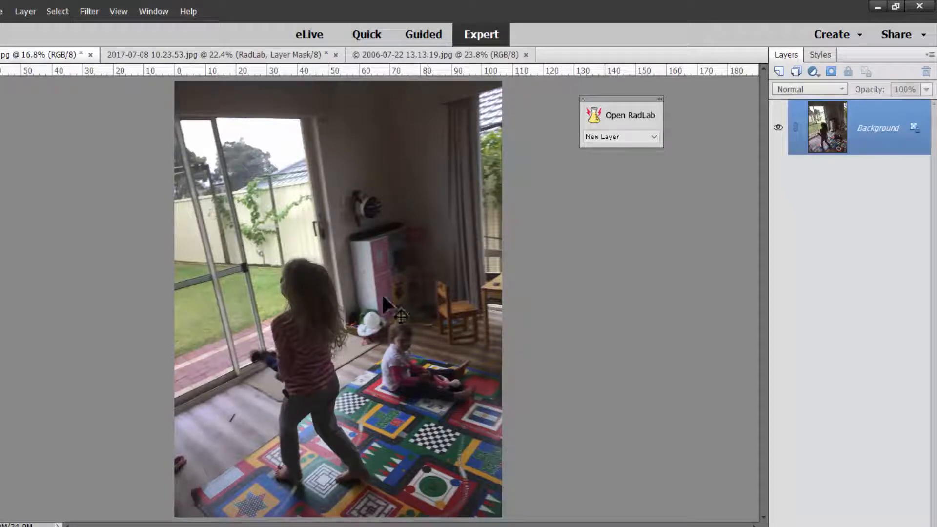
key("ctrl+equal")
key("ctrl+equal")
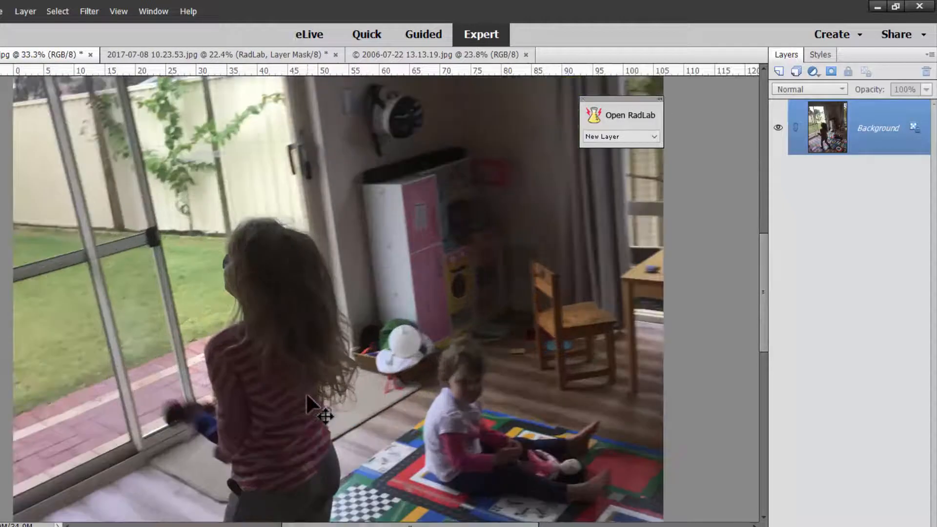
key("ctrl+minus")
key("ctrl+minus")
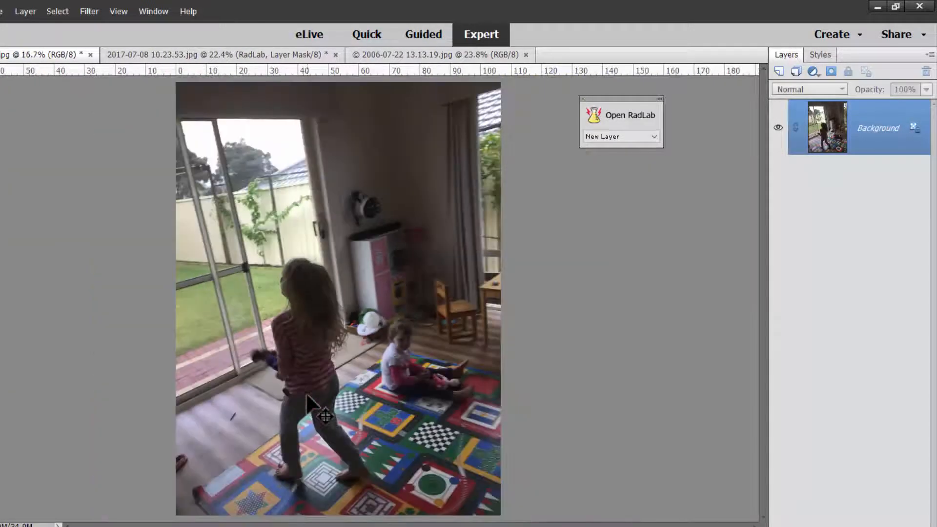
left_click(621, 119)
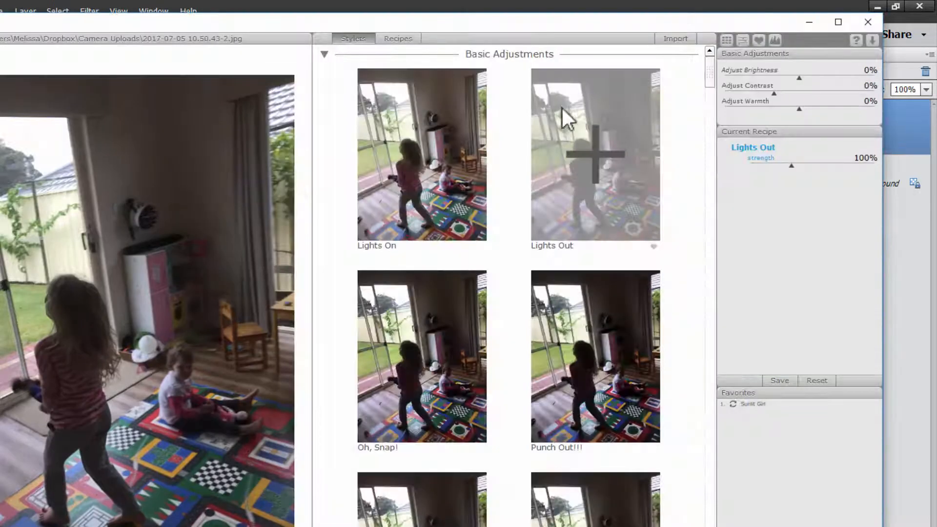
Step: Apply the Lights On, Warm It Up, Kris! and Claire-ify styles, with Claire-ify at 52% strength, and finish
left_click(384, 174)
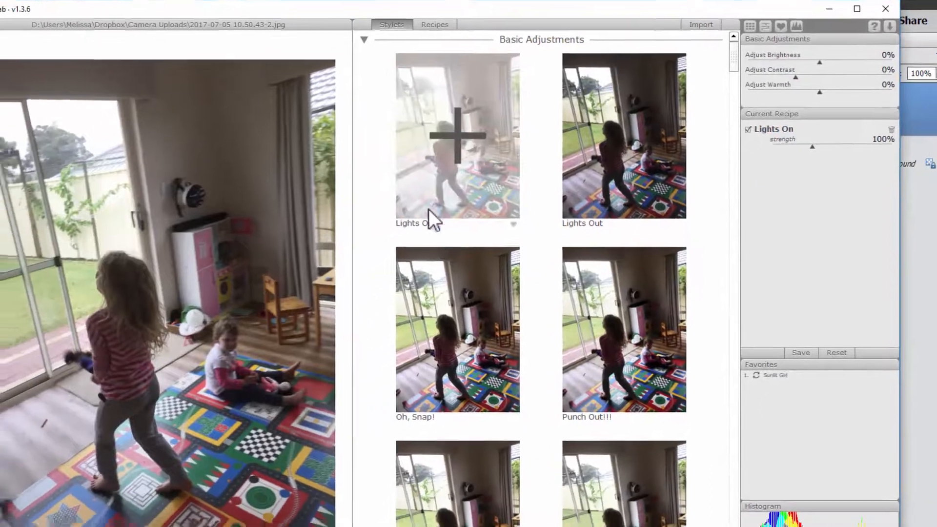
left_click(373, 356)
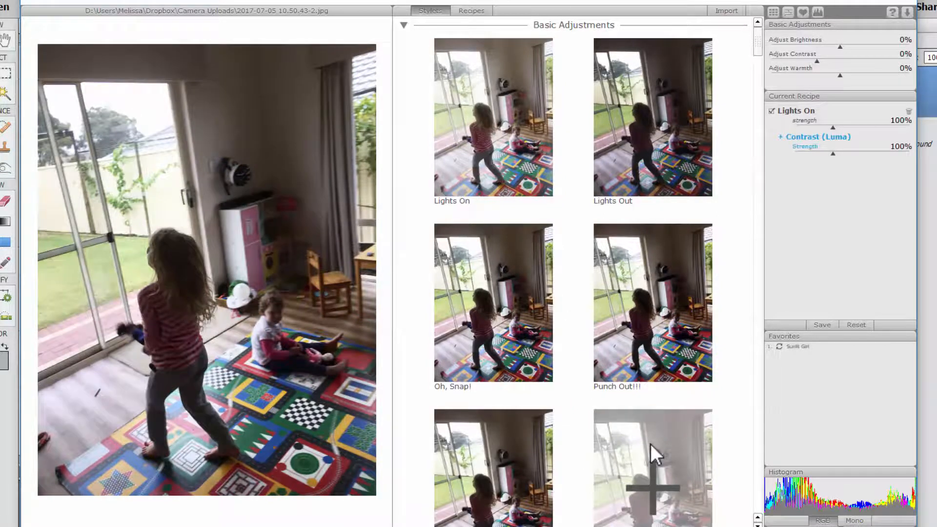
scroll(651, 443, "down", 4)
scroll(649, 443, "down", 3)
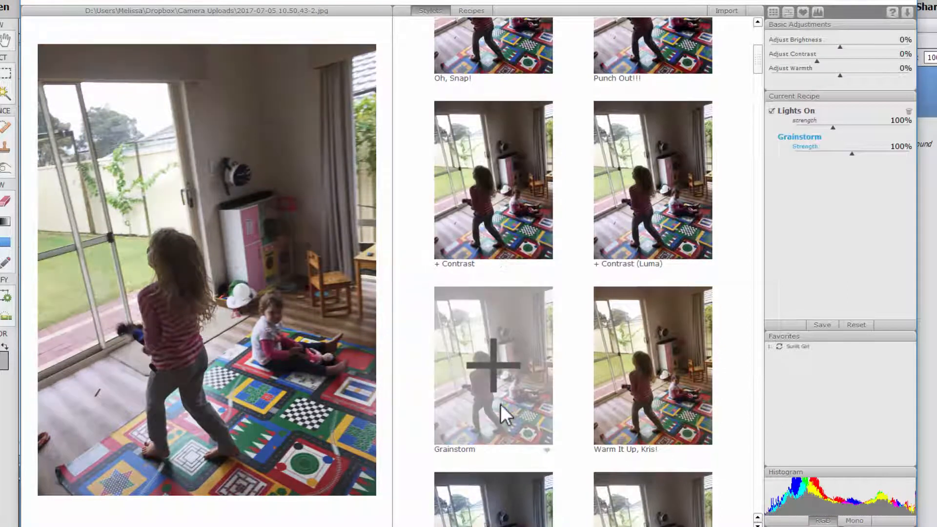
left_click(618, 386)
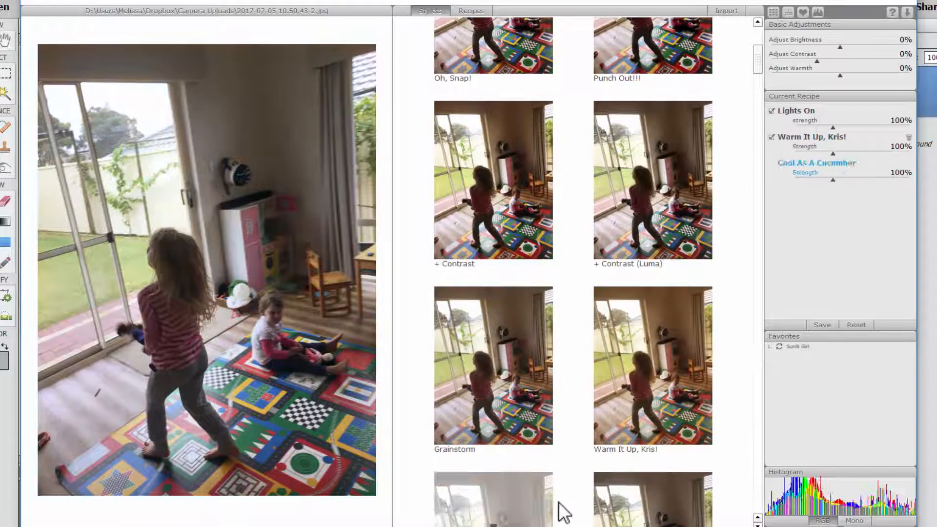
scroll(563, 488, "down", 10)
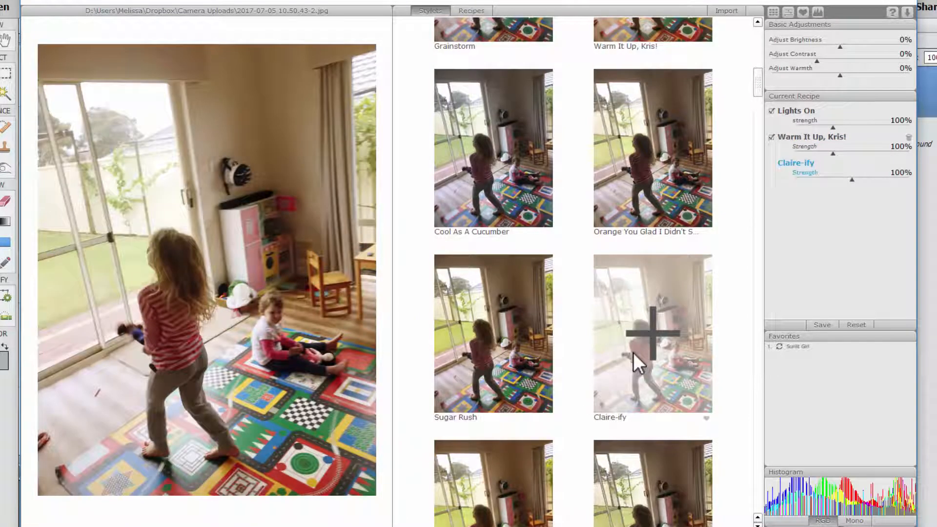
left_click(634, 352)
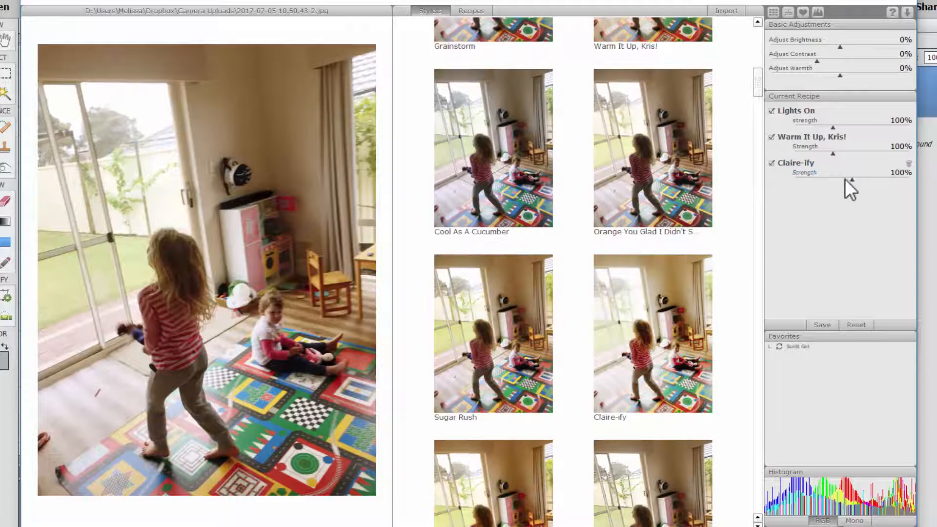
left_click_drag(852, 181, 824, 188)
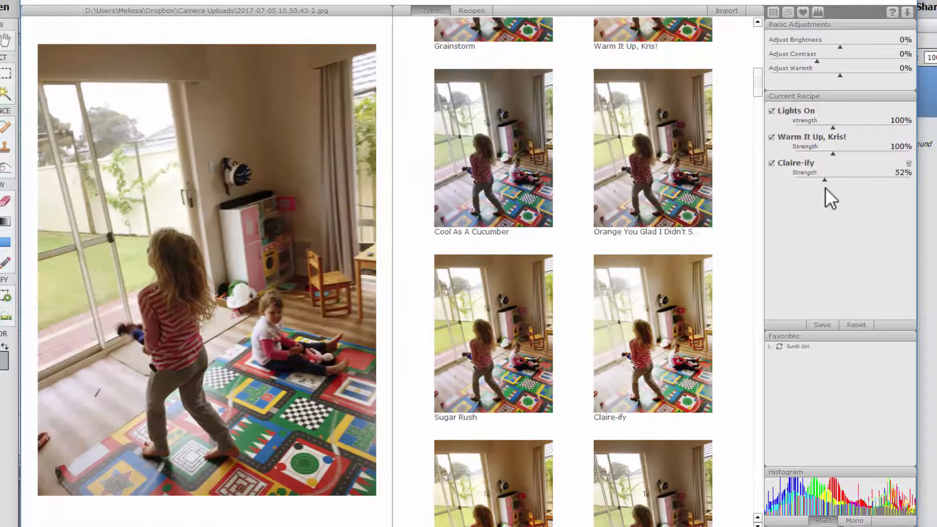
mouse_move(834, 126)
left_mouse_down()
mouse_move(824, 131)
mouse_move(841, 132)
left_mouse_up()
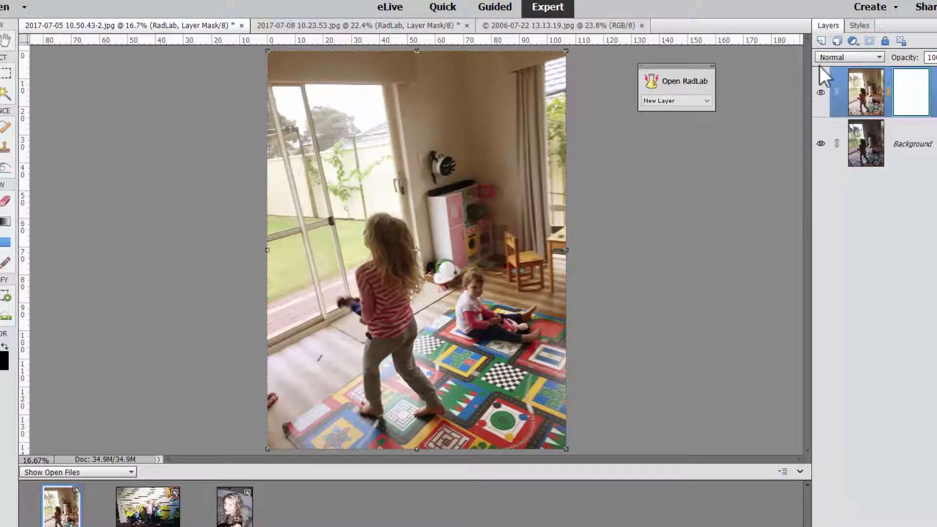
Step: Toggle the RadLab layer's visibility to compare before and after
left_click(820, 93)
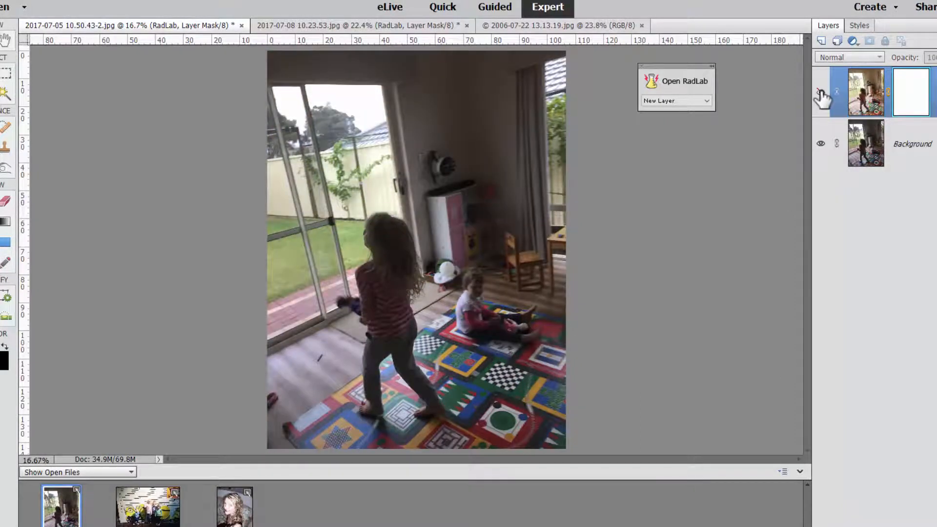
left_click(821, 95)
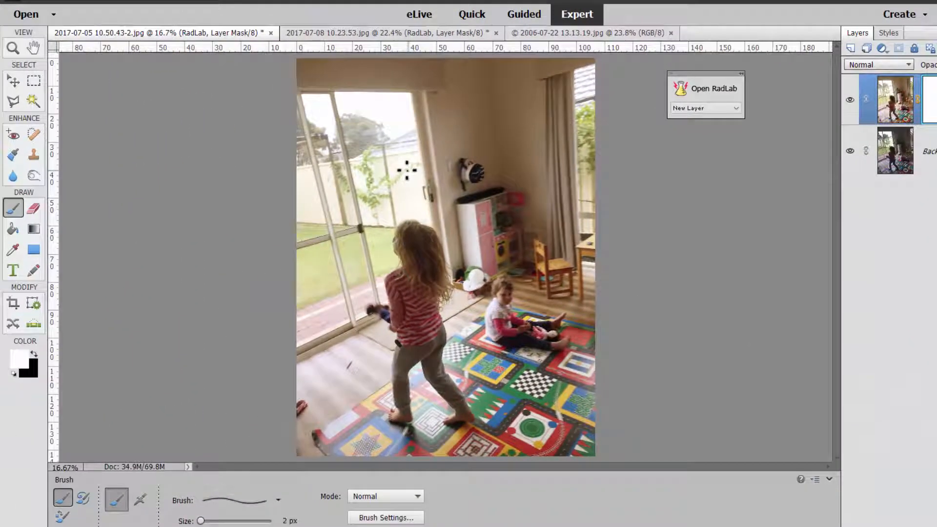
Step: Paint black on the RadLab layer mask with a 600 px brush over the room background and floor
key("bracketright")
key("bracketright")
key("bracketright")
key("bracketright")
key("bracketright")
key("bracketright")
key("bracketright")
key("bracketright")
key("bracketright")
key("bracketright")
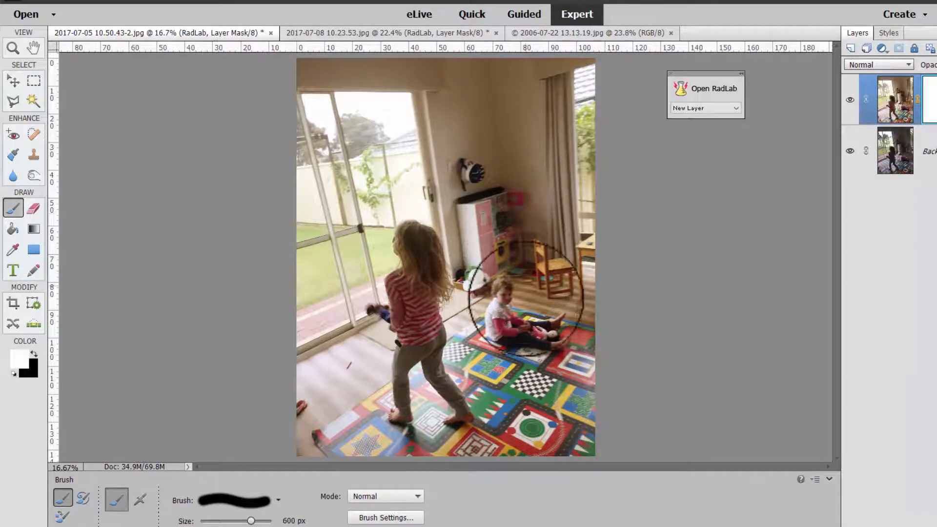
key("x")
mouse_move(522, 326)
left_mouse_down()
mouse_move(523, 277)
mouse_move(519, 299)
mouse_move(488, 205)
left_mouse_up()
mouse_move(441, 136)
left_mouse_down()
mouse_move(331, 137)
mouse_move(320, 67)
mouse_move(299, 83)
mouse_move(544, 79)
mouse_move(612, 98)
mouse_move(543, 109)
mouse_move(529, 228)
mouse_move(563, 127)
mouse_move(586, 151)
mouse_move(590, 509)
mouse_move(535, 273)
left_mouse_up()
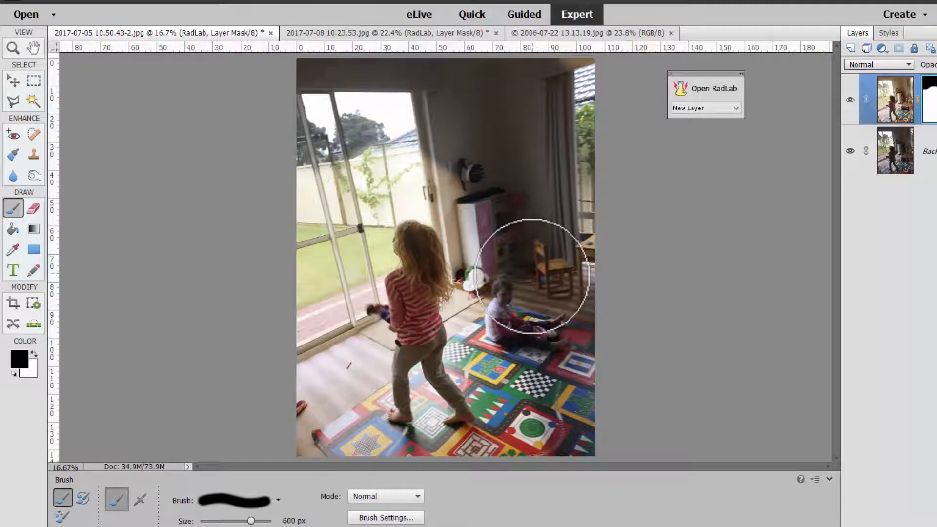
mouse_move(463, 186)
left_mouse_down()
mouse_move(364, 163)
mouse_move(327, 182)
mouse_move(297, 242)
mouse_move(338, 182)
mouse_move(339, 296)
mouse_move(321, 280)
mouse_move(289, 299)
mouse_move(300, 282)
mouse_move(333, 328)
mouse_move(297, 425)
mouse_move(318, 450)
mouse_move(338, 345)
mouse_move(344, 448)
mouse_move(375, 463)
mouse_move(524, 481)
mouse_move(559, 410)
mouse_move(581, 261)
mouse_move(541, 368)
mouse_move(493, 352)
mouse_move(471, 227)
mouse_move(447, 190)
mouse_move(415, 181)
mouse_move(368, 209)
mouse_move(336, 356)
mouse_move(345, 344)
mouse_move(366, 358)
mouse_move(350, 410)
mouse_move(366, 456)
left_mouse_up()
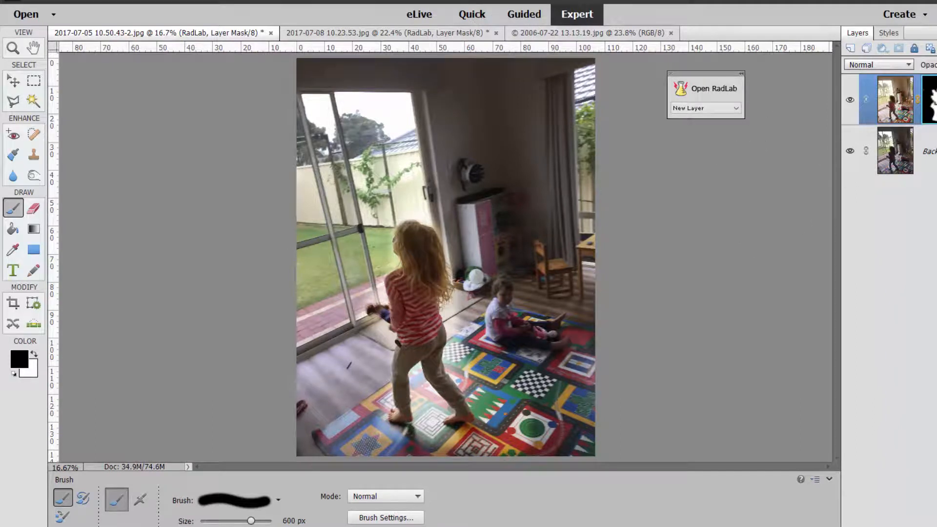
Step: Inspect the painted layer mask
left_click(931, 100, "shift")
left_click(930, 100, "shift")
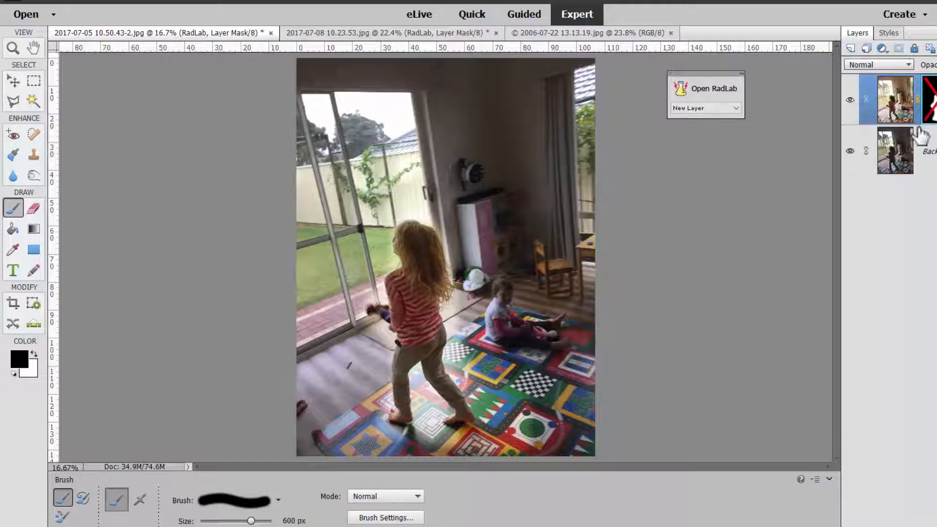
Step: Switch to the 2006-07-22 13.13.19 portrait and apply RadLab's Highlight Separator style on a new layer
left_click(927, 102, "shift")
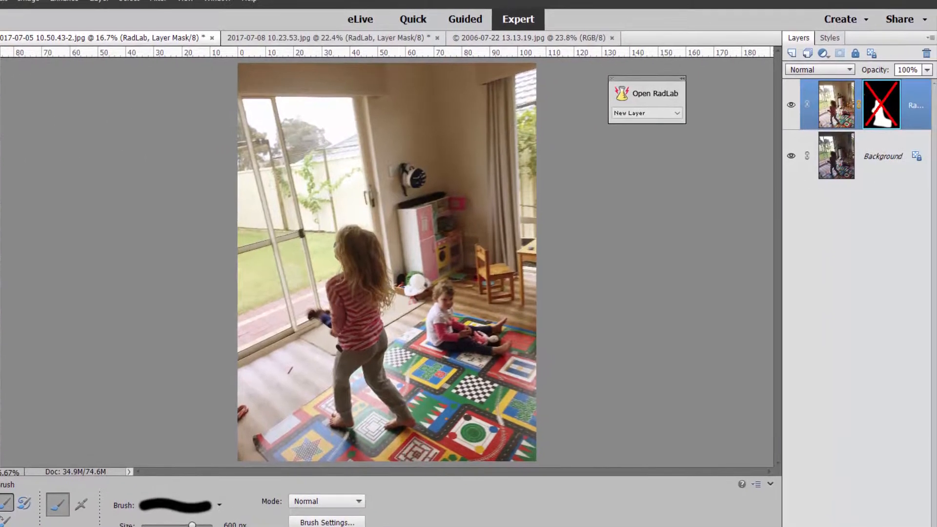
key("v")
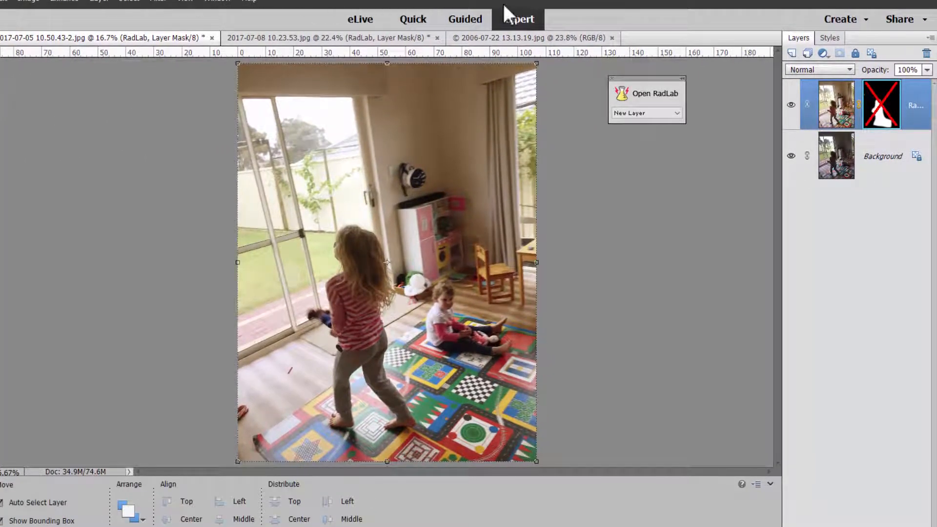
left_click(490, 37)
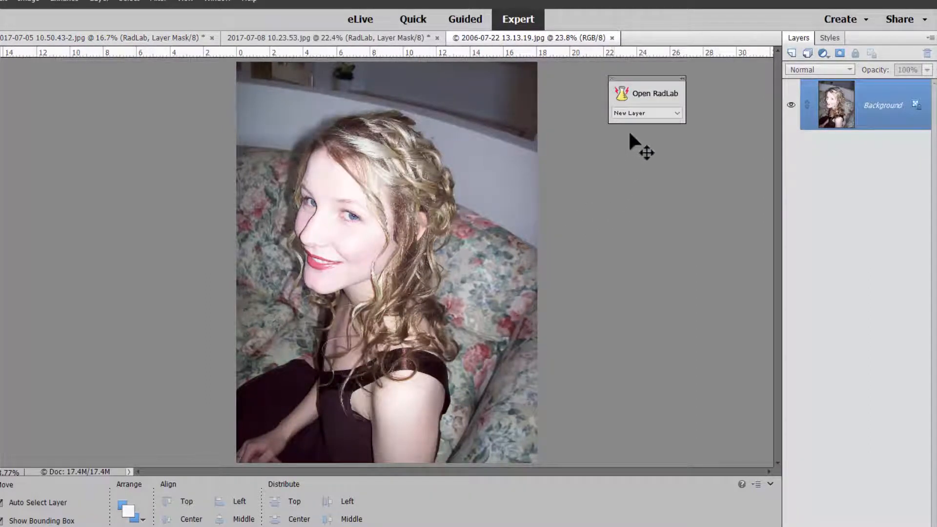
left_click(643, 95)
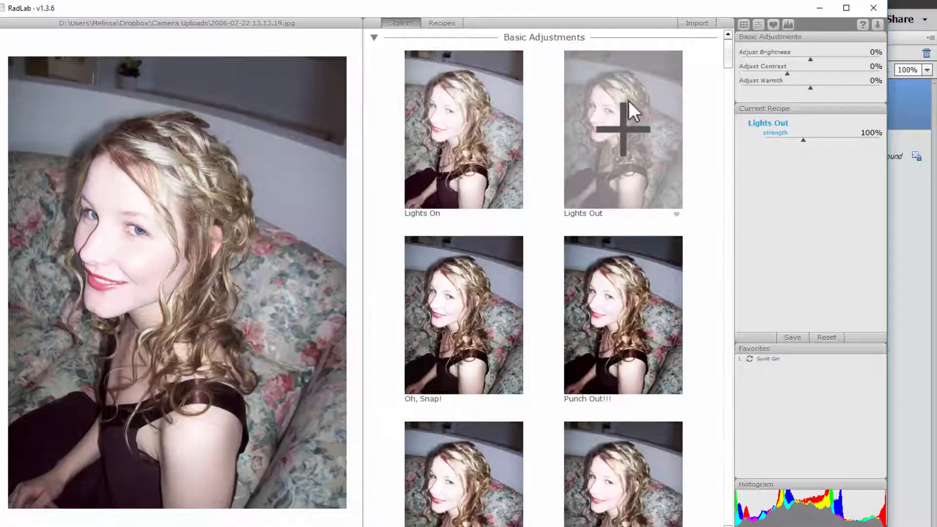
left_click(496, 147)
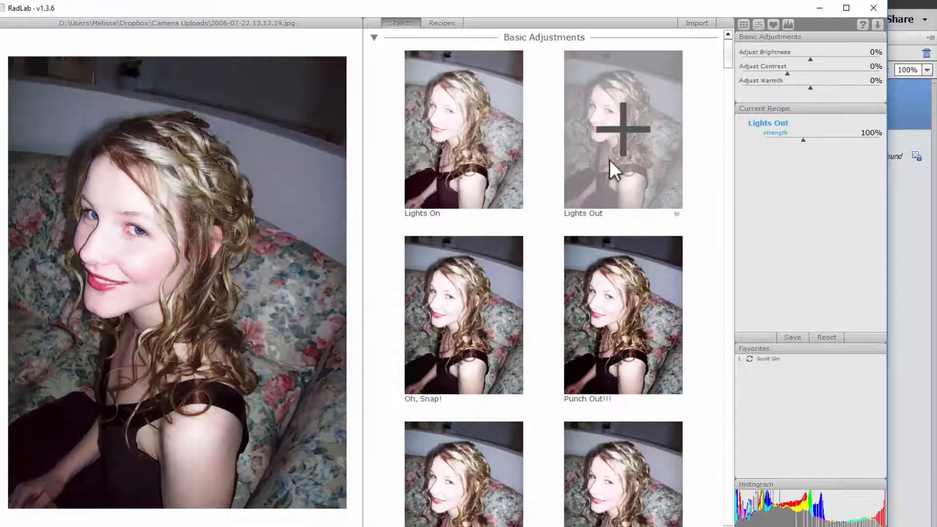
scroll(590, 327, "down", 4)
scroll(488, 400, "down", 11)
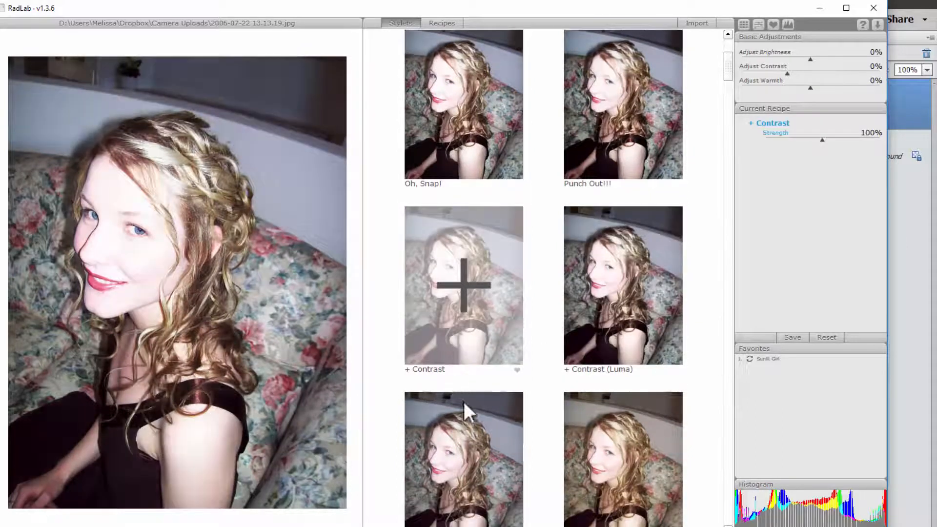
scroll(610, 421, "down", 5)
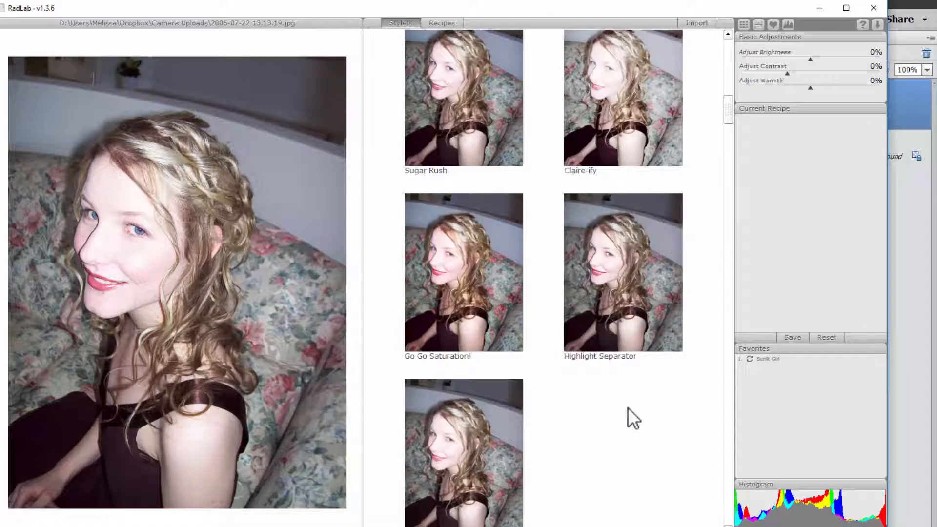
left_click(626, 321)
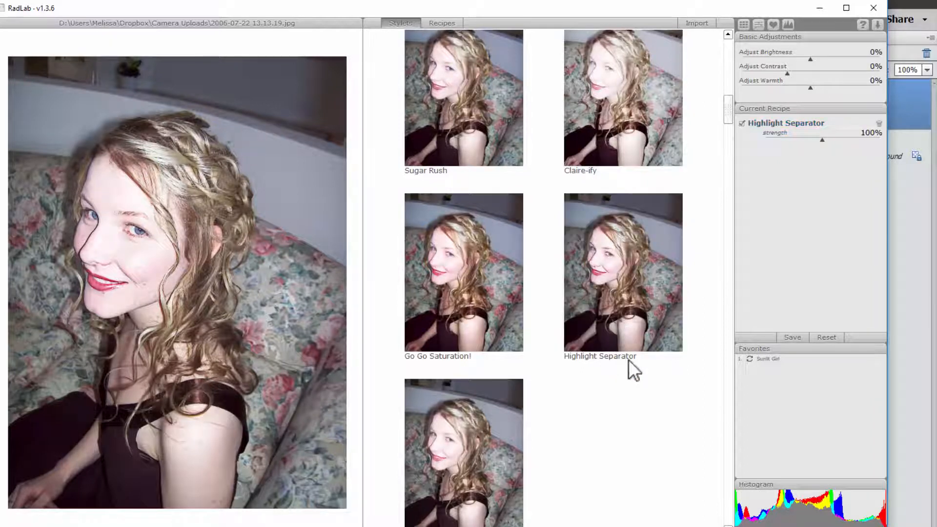
left_click(760, 526)
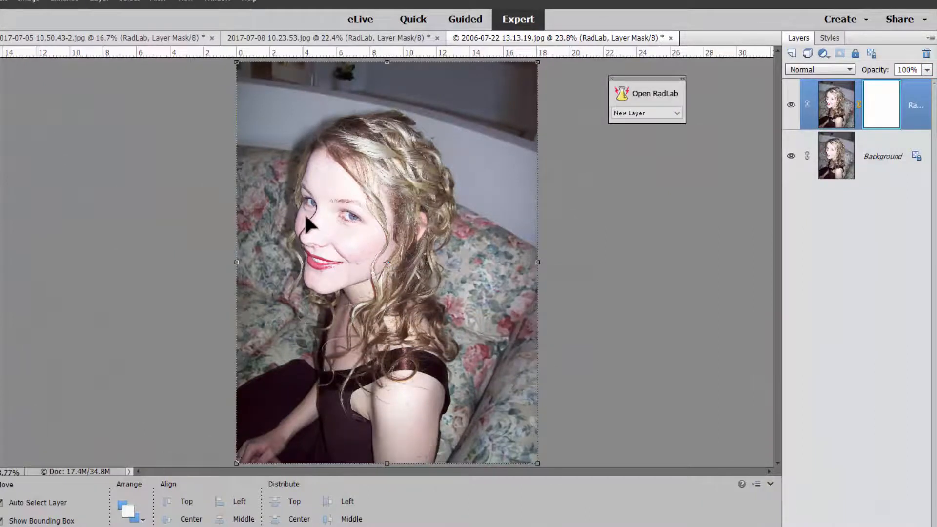
Step: Paint black on the new layer's mask with the 600 px brush over the face and a spot near the lower edge
key("b")
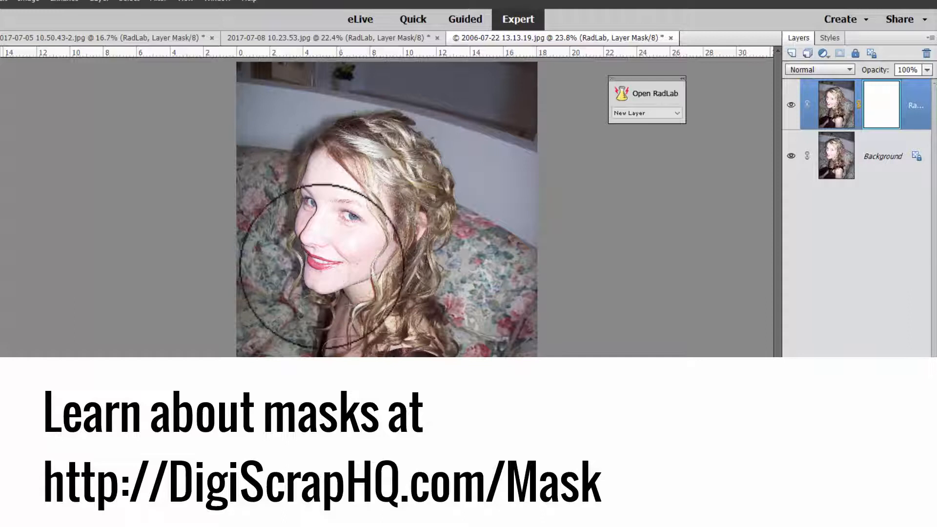
mouse_move(325, 195)
left_mouse_down()
mouse_move(320, 249)
mouse_move(335, 256)
left_mouse_up()
key("ctrl+equal")
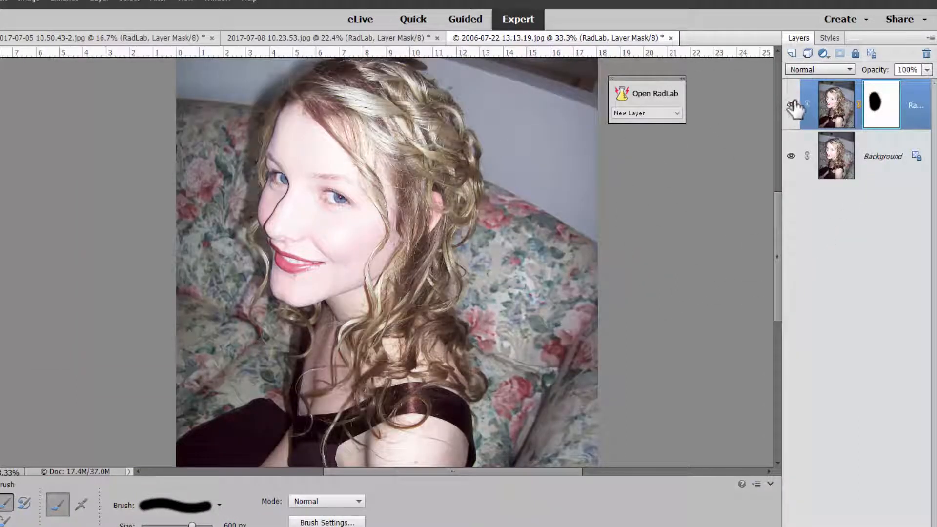
key("ctrl+0")
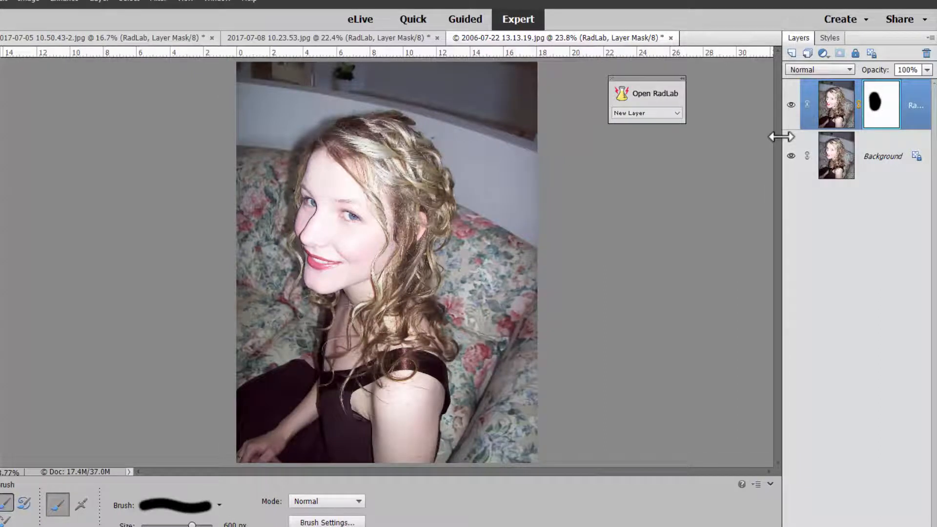
left_click(419, 421)
Step: Open RadLab on a new layer above the Background, apply the joy recipe and disable several of its styles
left_click(828, 153)
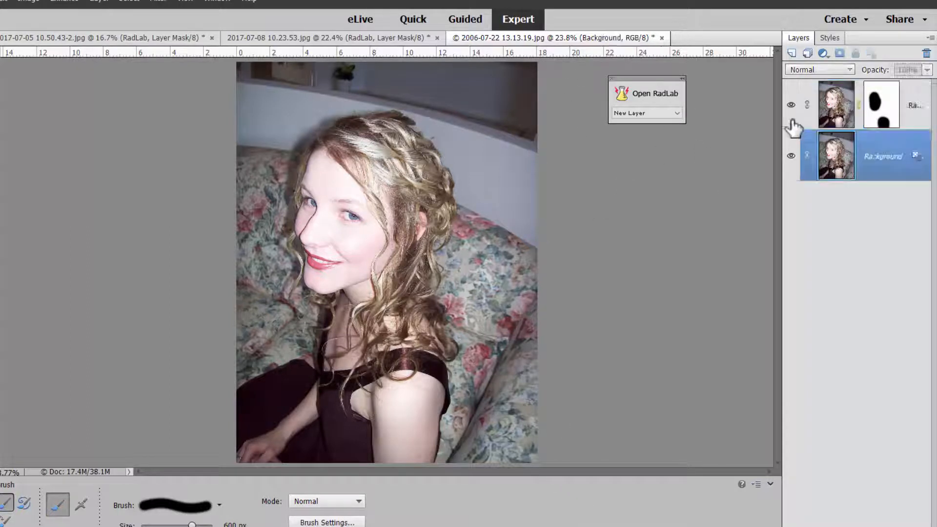
left_click(646, 90)
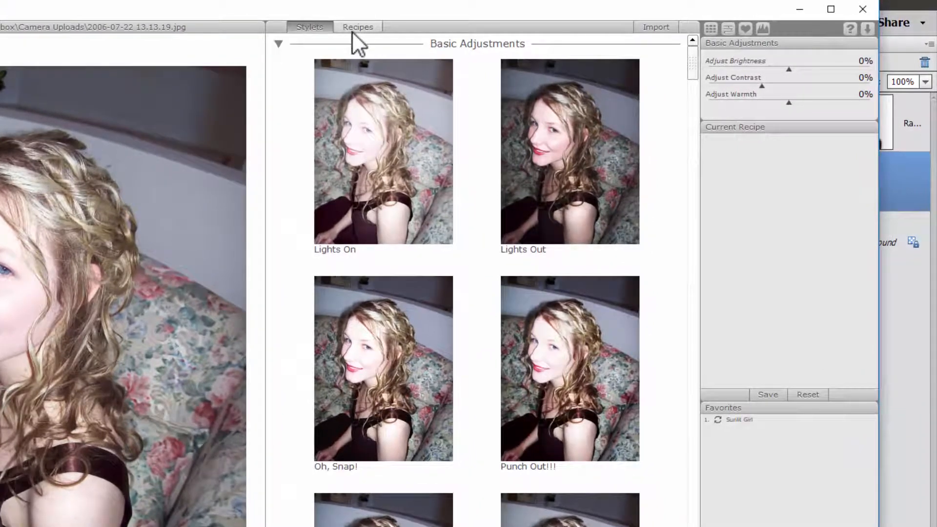
left_click(352, 28)
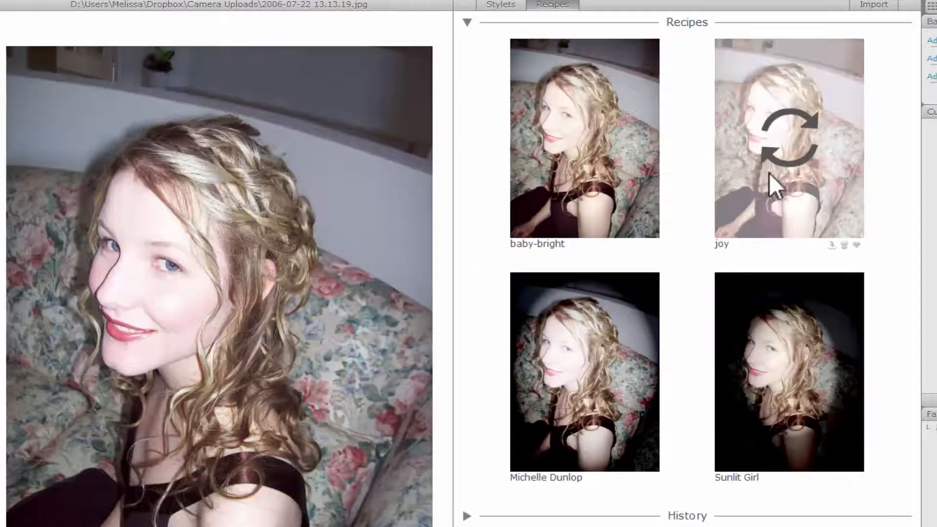
left_click(769, 173)
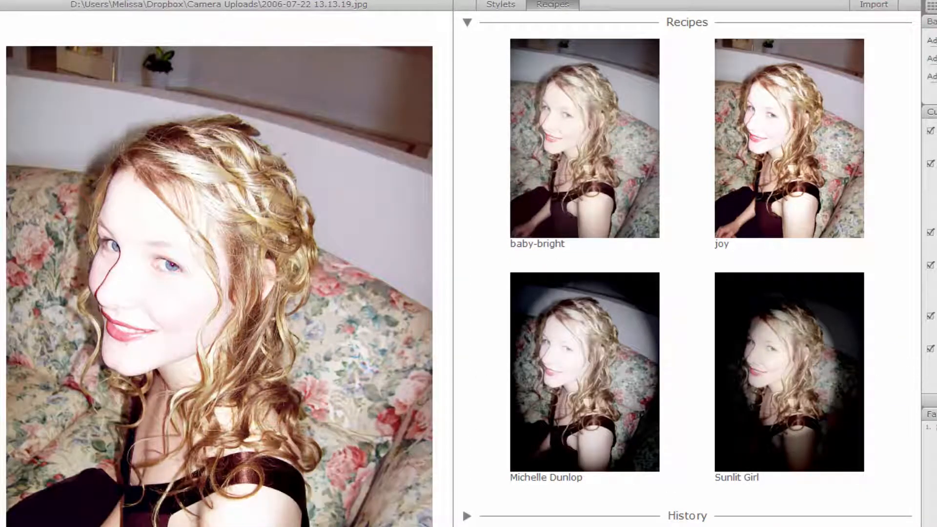
left_click(929, 131)
left_click(930, 163)
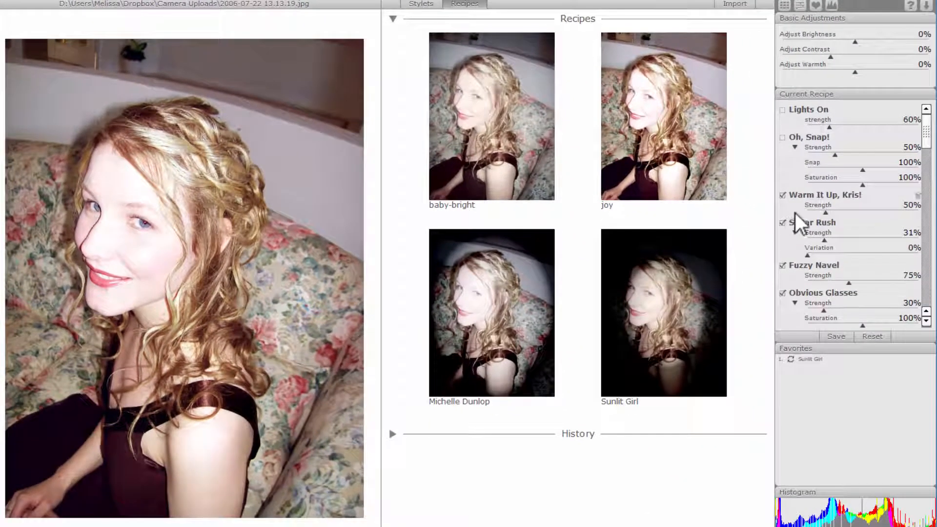
scroll(795, 211, "down", 1)
scroll(796, 209, "down", 3)
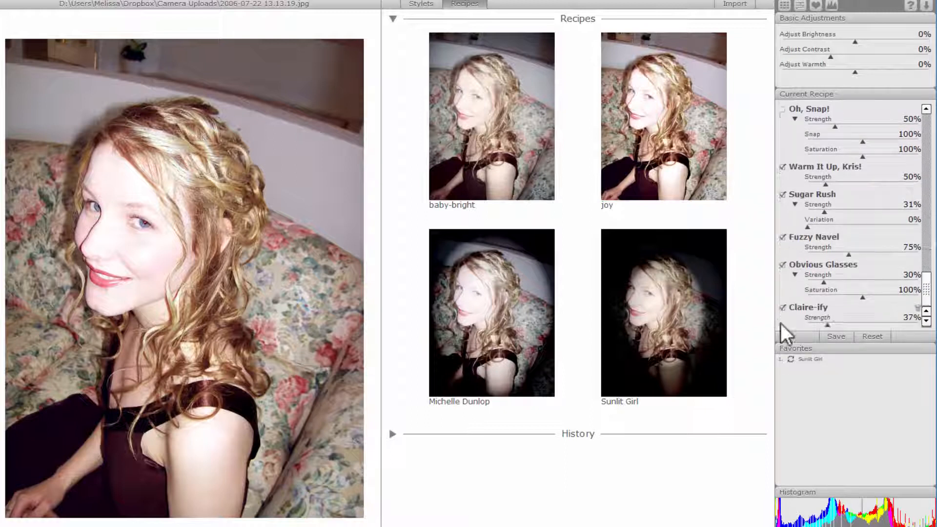
left_click(784, 266)
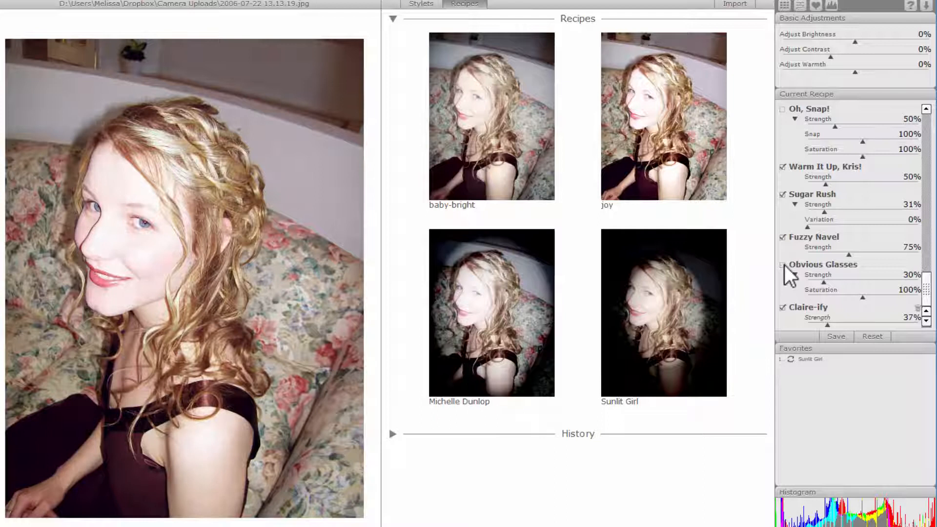
scroll(787, 270, "up", 4)
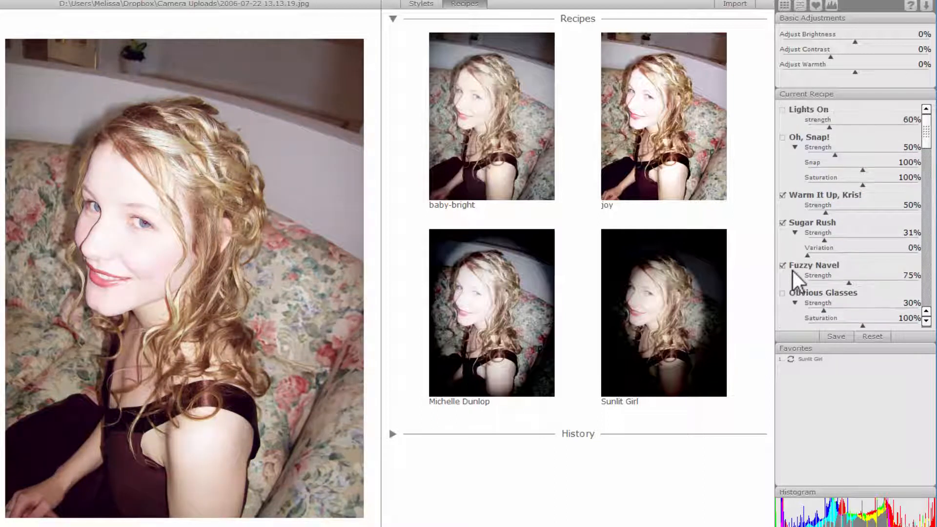
left_click(783, 223)
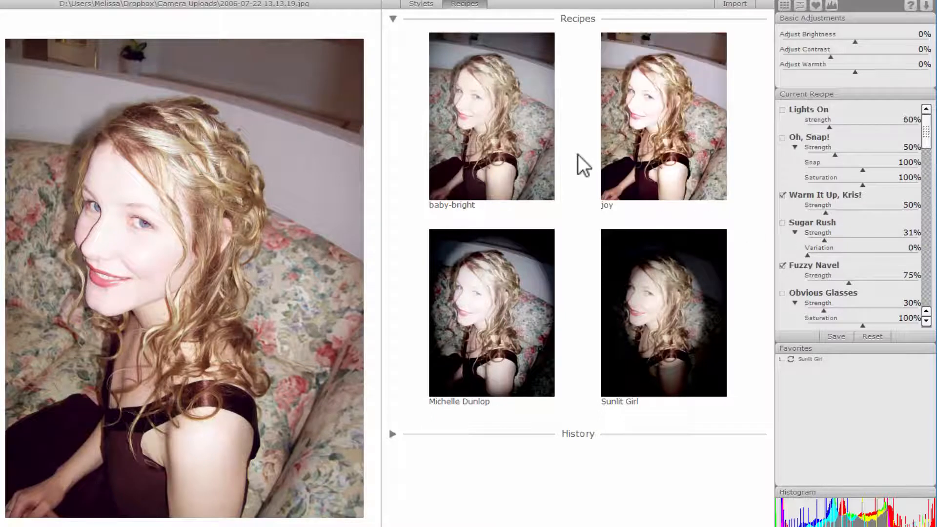
Step: Preview the baby-bright, Michelle Dunlop and Sunlit Girl recipes, then reapply joy and finish
left_click(490, 159)
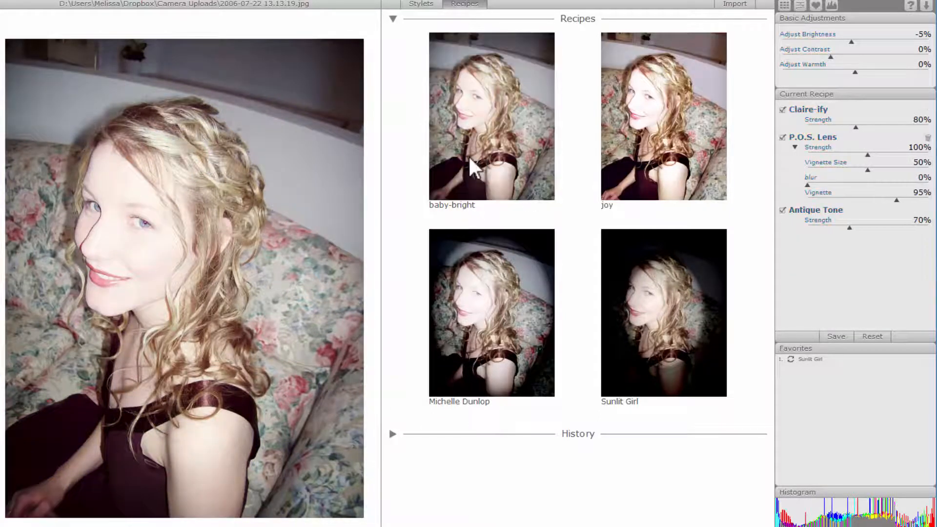
left_click(500, 259)
left_click(647, 325)
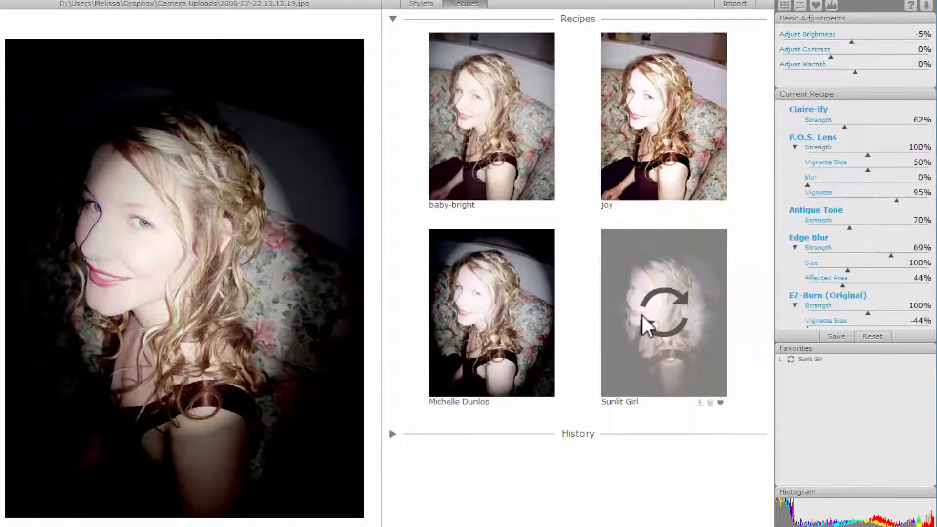
left_click(534, 306)
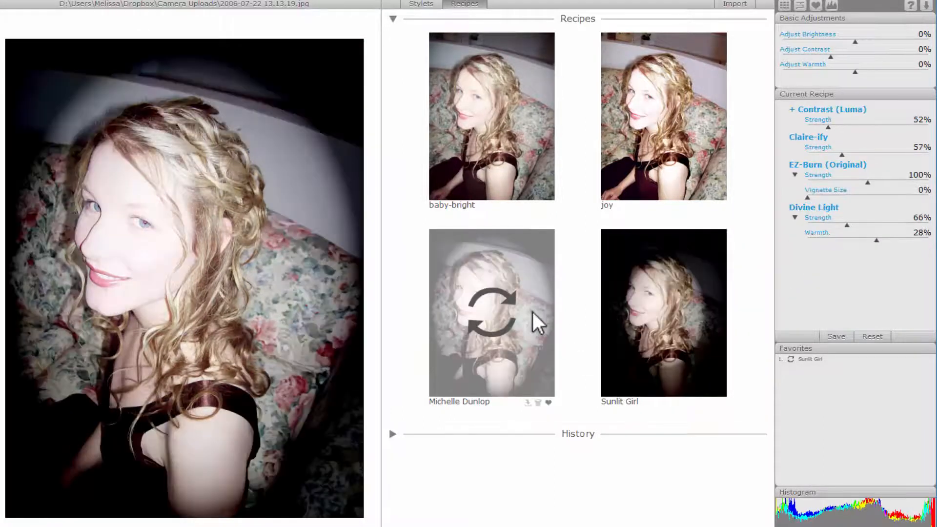
left_click(705, 307)
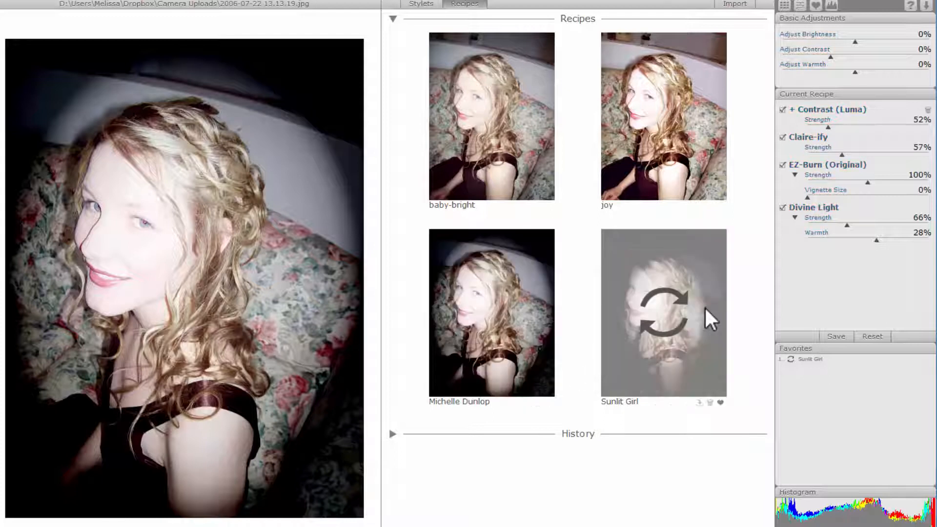
left_click(654, 129)
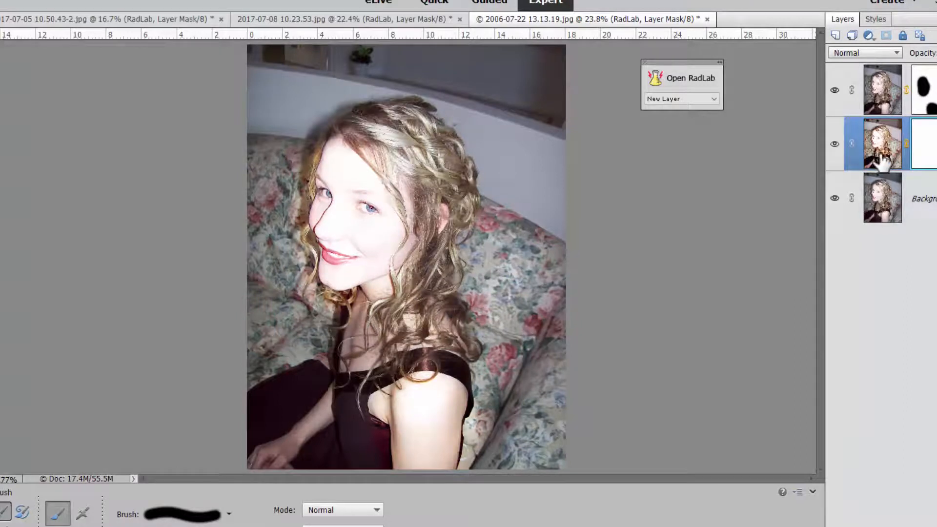
Step: Toggle the visibility of the two RadLab layers to compare their effects
left_click(834, 90)
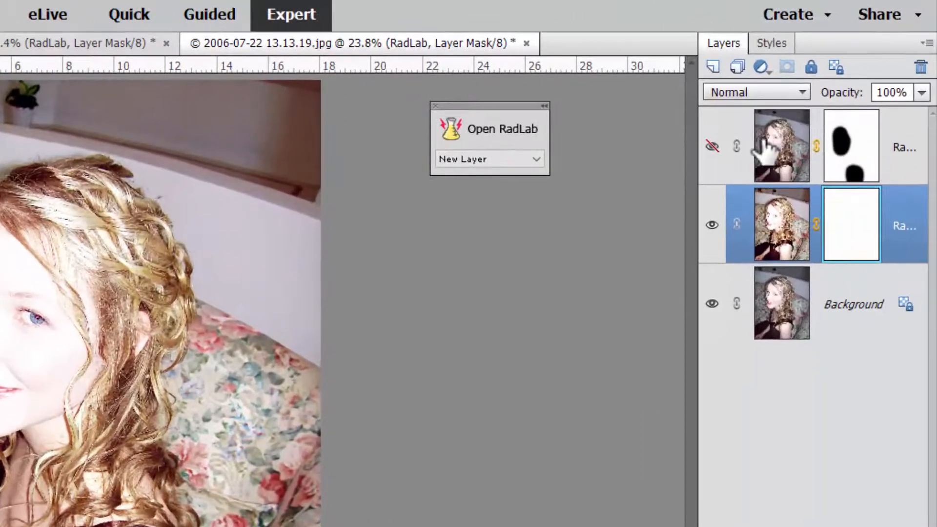
left_click(760, 191)
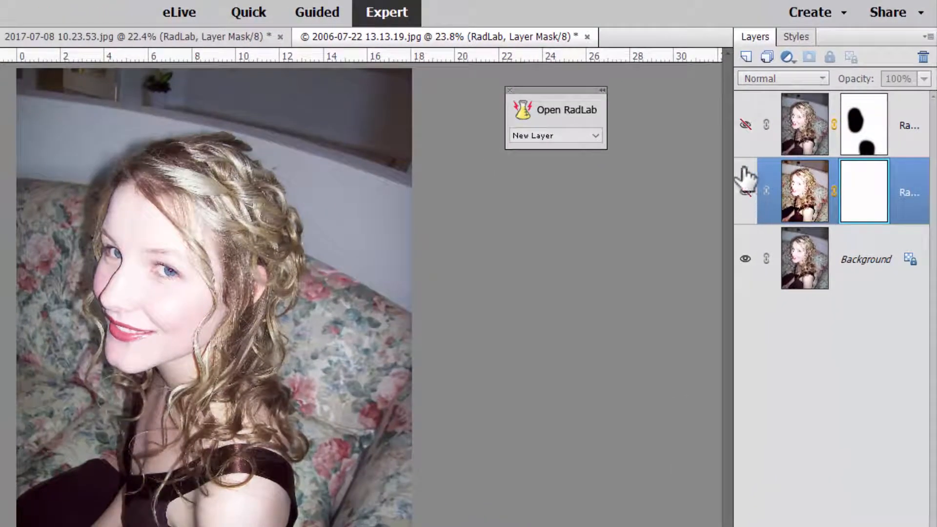
left_click(746, 124)
Step: Switch to the 2017-07-08 10.23.53.jpg document
left_click(1, 36)
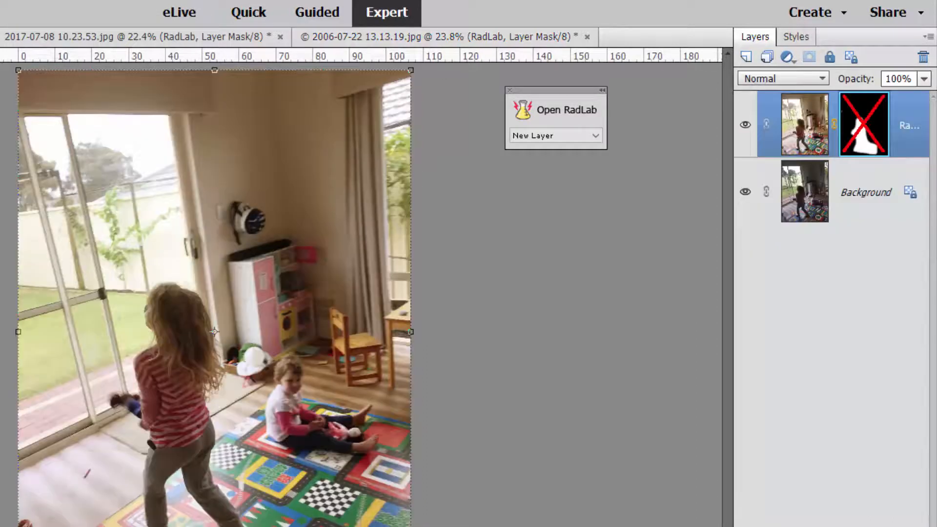
left_click(88, 34)
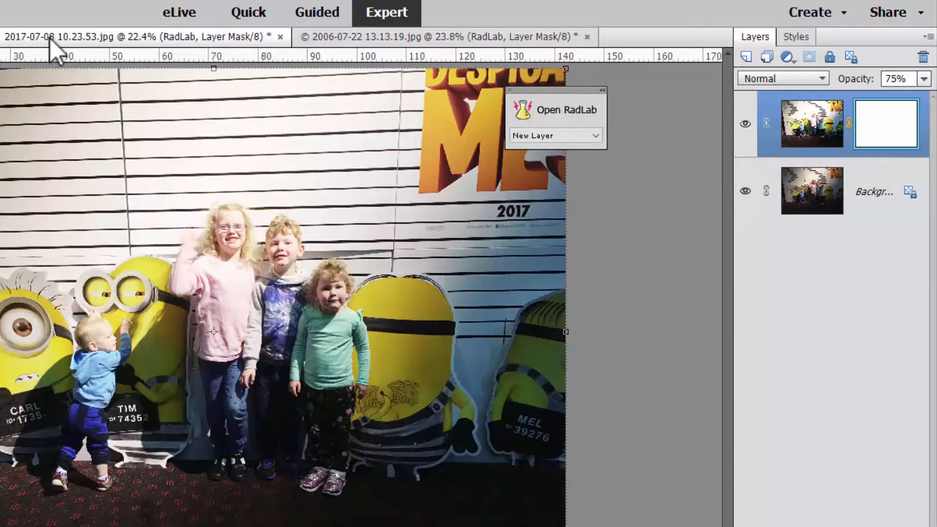